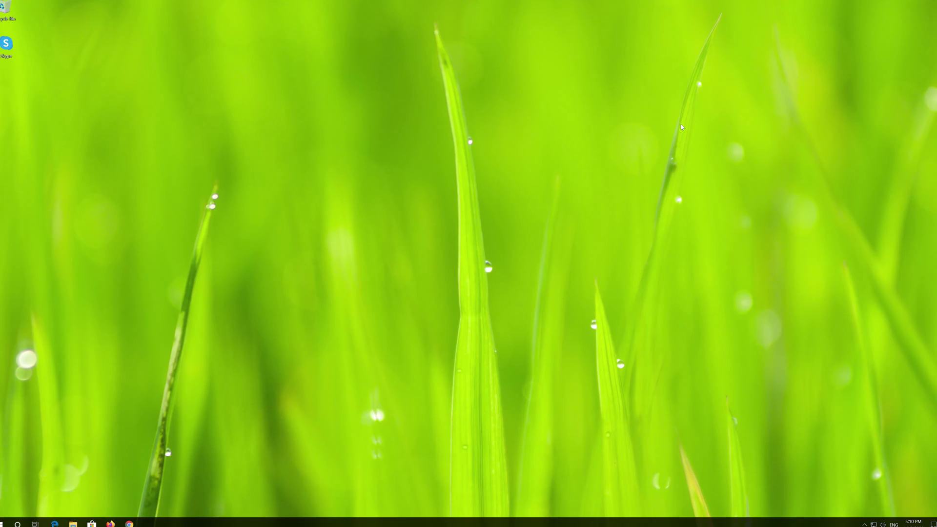
Step: Open the Apps & features list in Windows Settings
key(super)
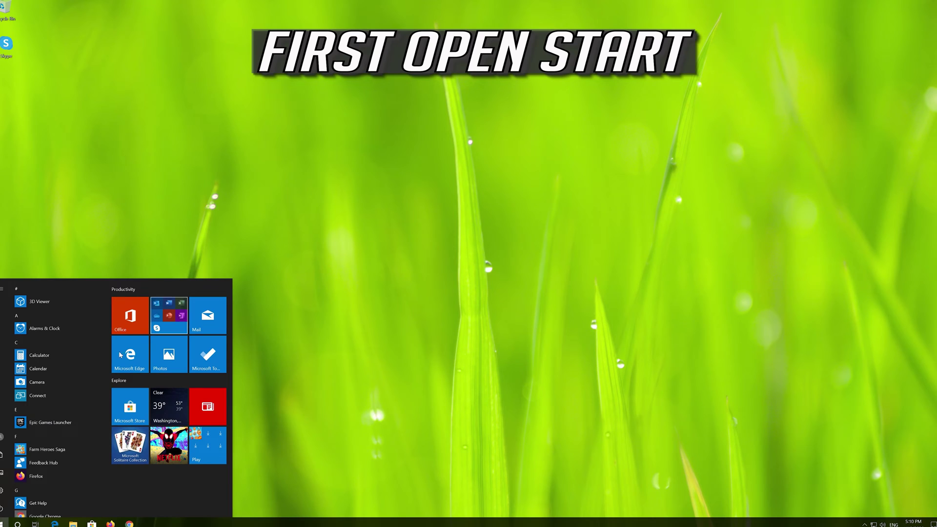
mouse_move(1, 492)
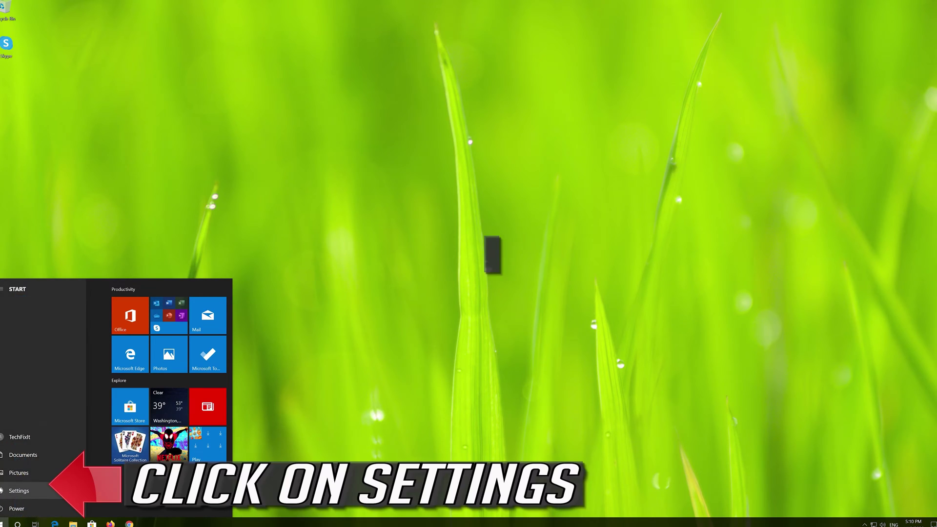
click(19, 491)
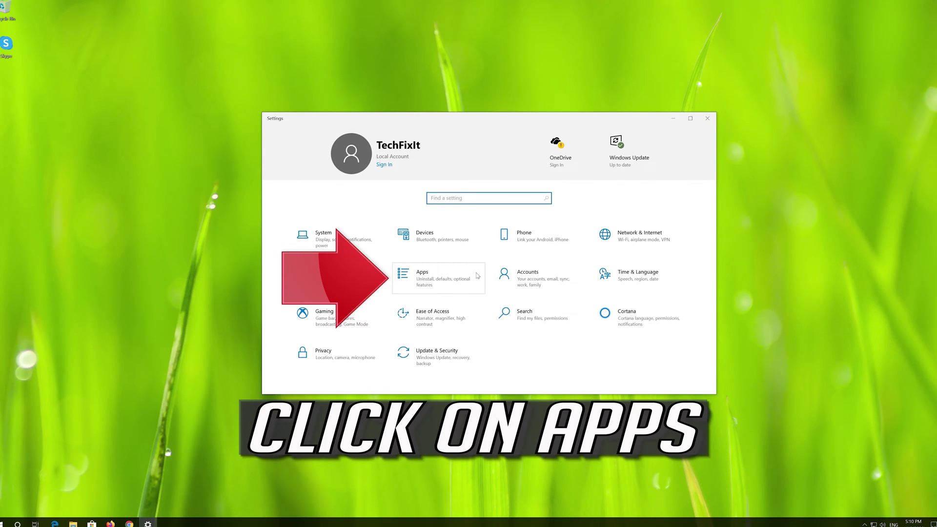
click(455, 280)
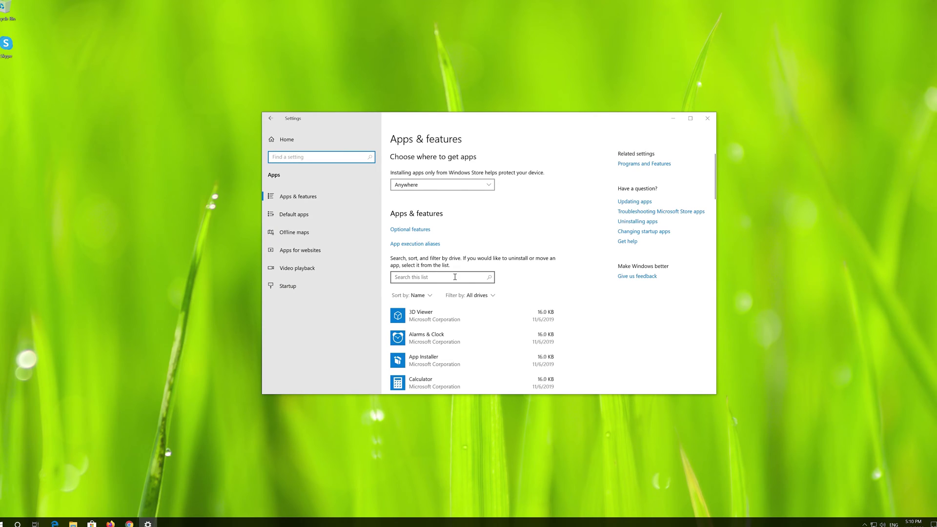
click(316, 196)
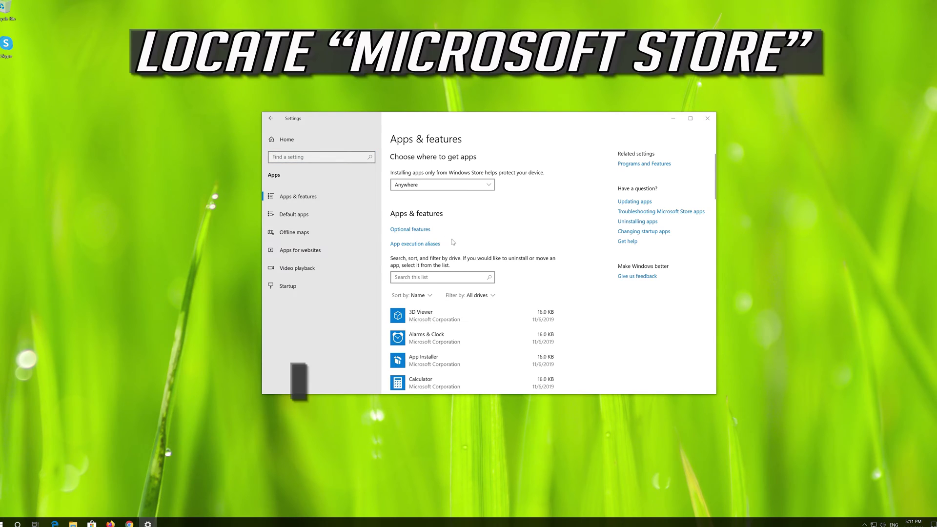
Step: Find the Microsoft Store entry in the apps list and expand it
scroll(453, 241, down, 5)
scroll(453, 242, down, 5)
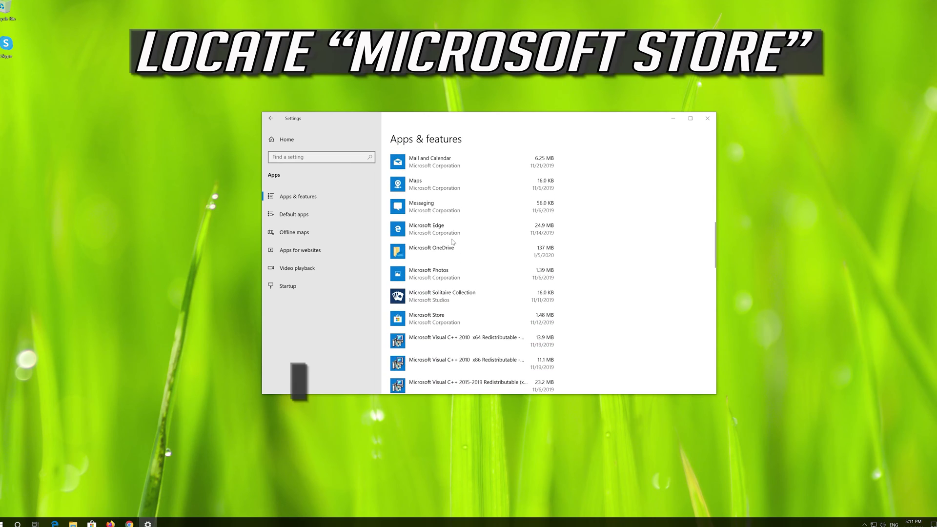
scroll(453, 241, down, 5)
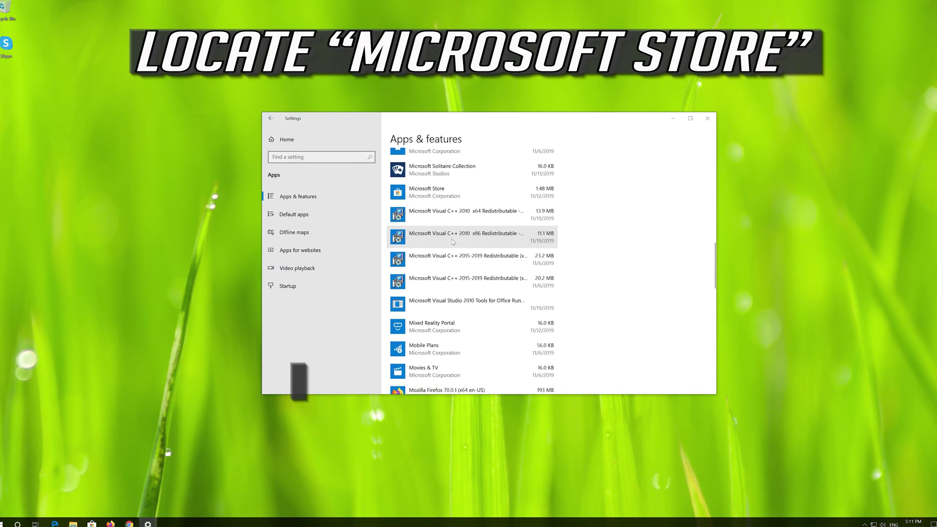
scroll(424, 239, up, 2)
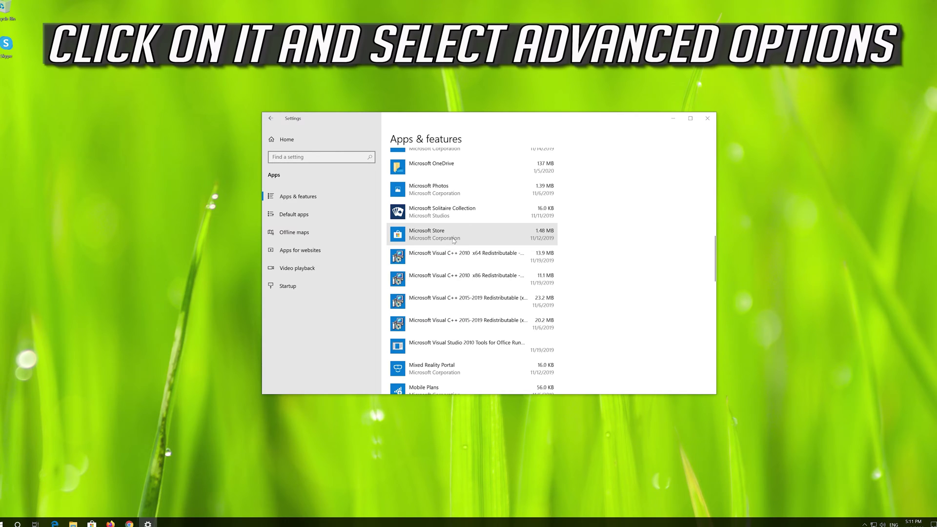
click(453, 240)
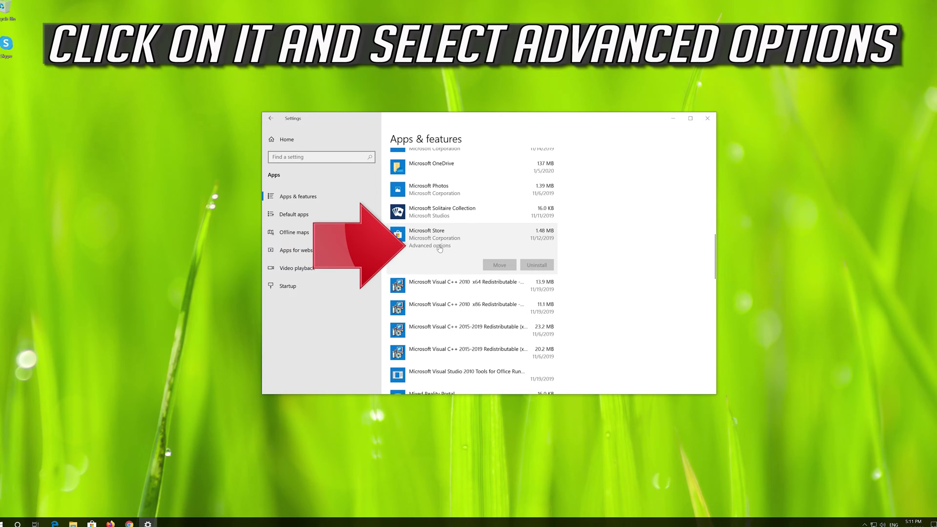
Step: Reset Microsoft Store from its Advanced options, confirming deletion of its app data
click(440, 247)
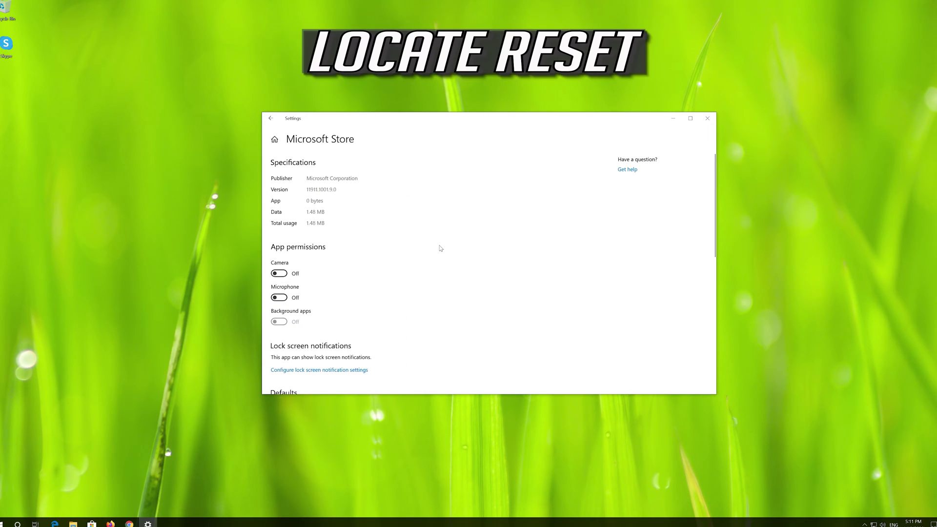
scroll(366, 266, down, 5)
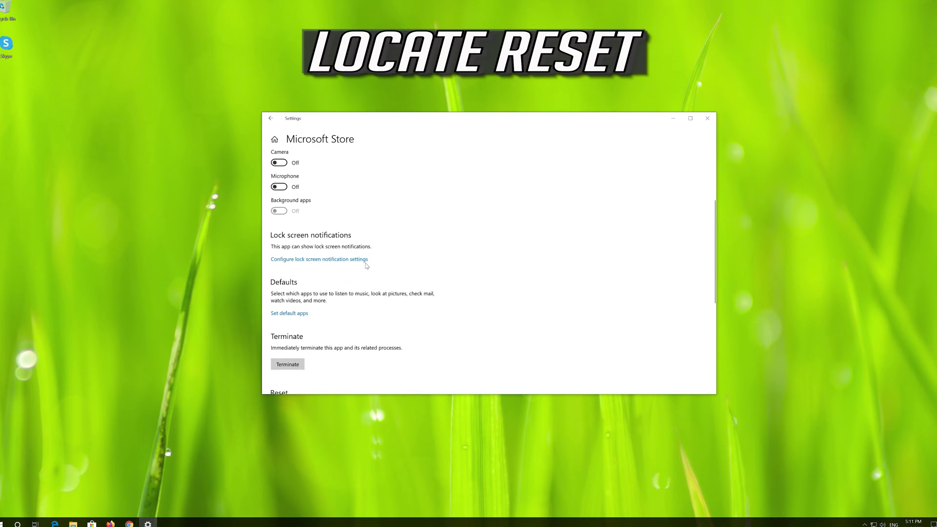
scroll(367, 266, down, 5)
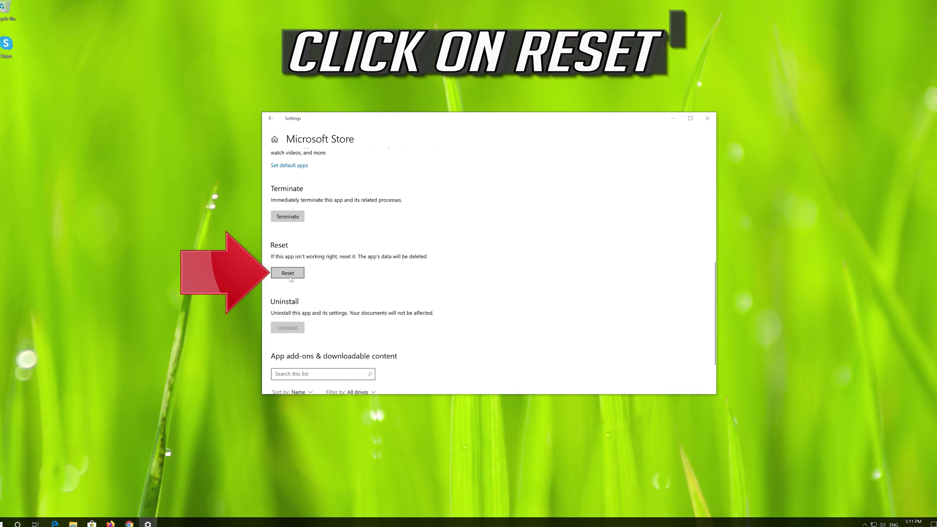
click(290, 276)
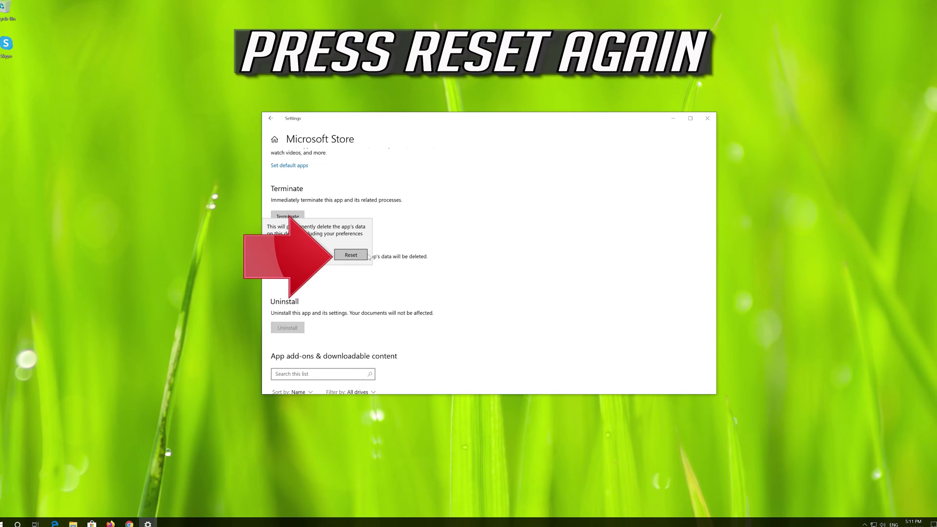
click(342, 256)
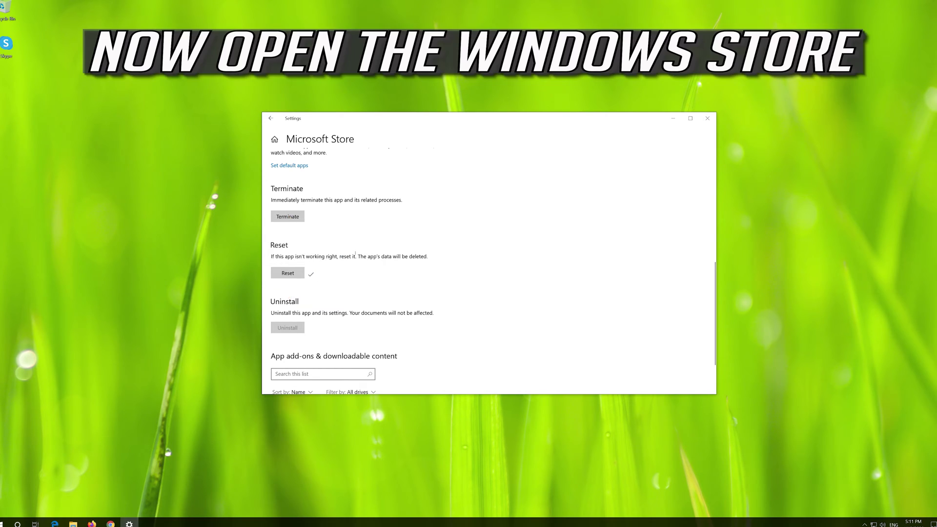
Step: Close Settings and launch Microsoft Store from the Start menu to test it
click(707, 118)
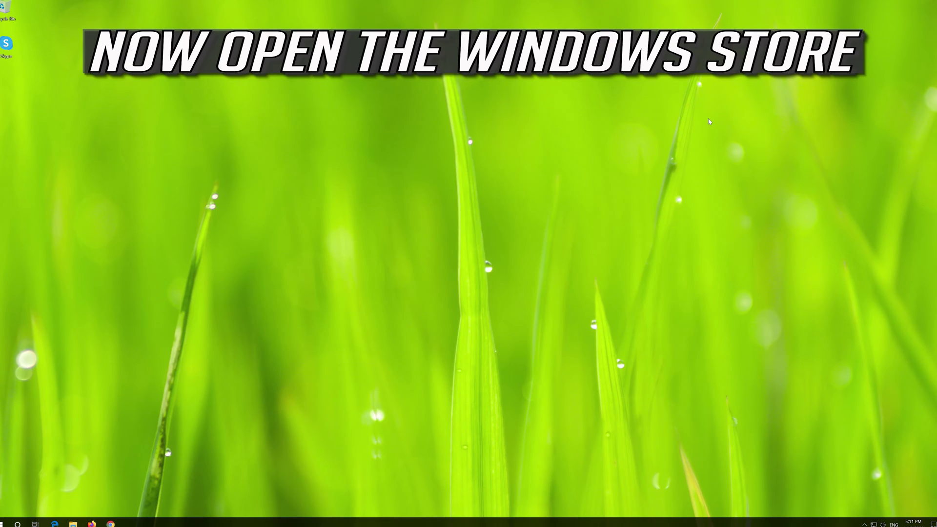
key(super)
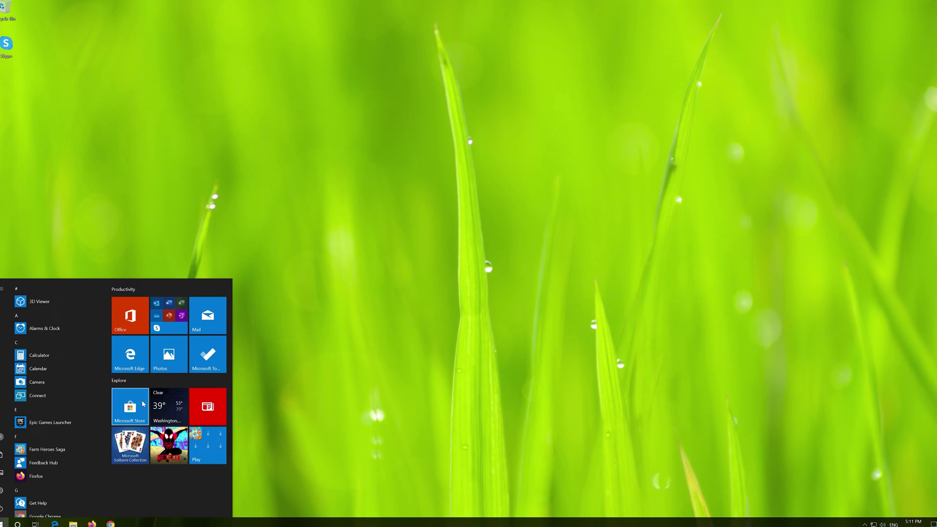
click(130, 406)
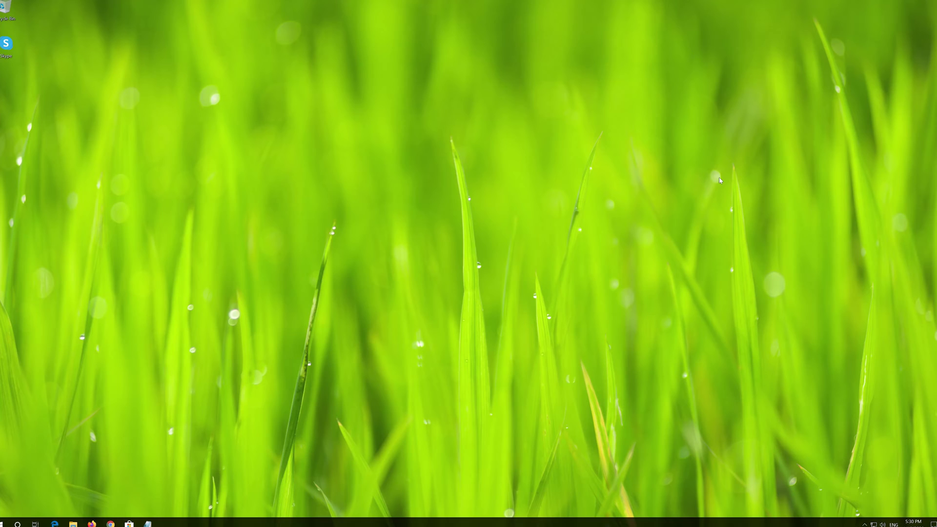
Step: Search 'powershell' in Start, run it as administrator, and approve the elevation prompt
key(super)
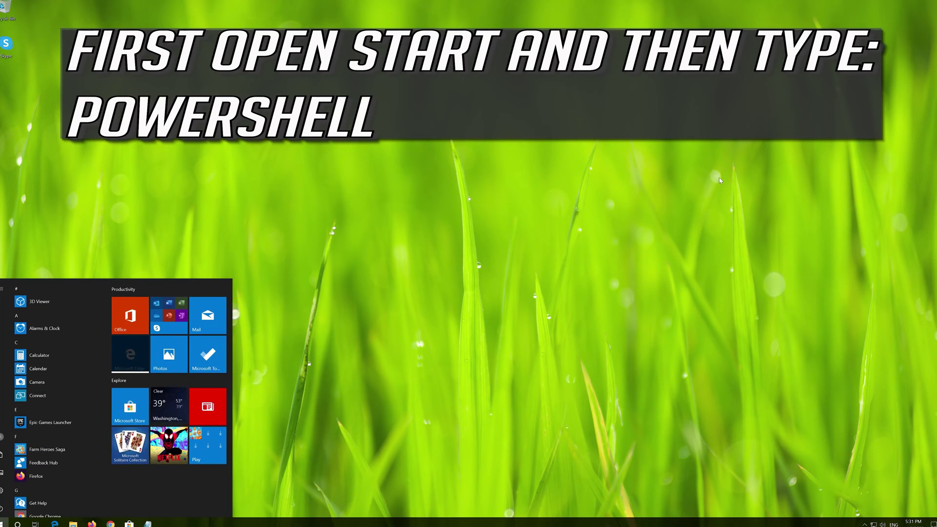
text(powershell)
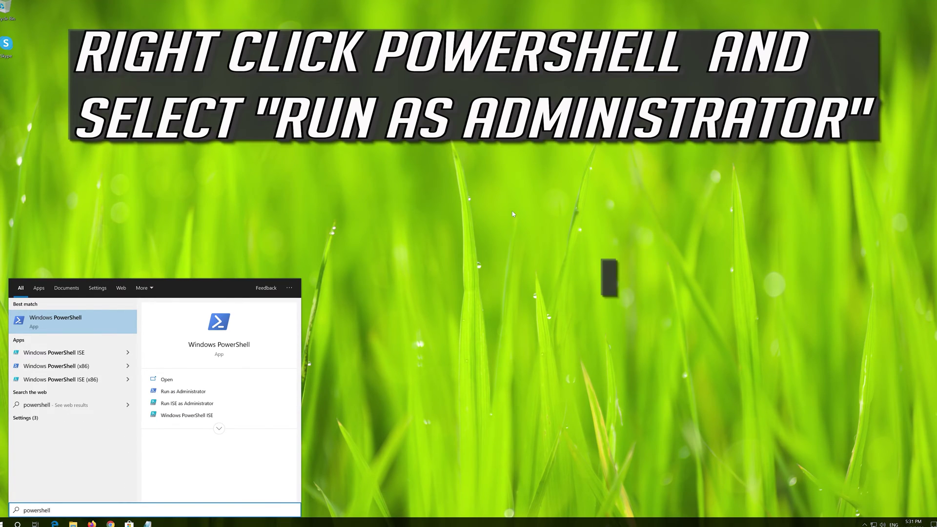
right_click(66, 327)
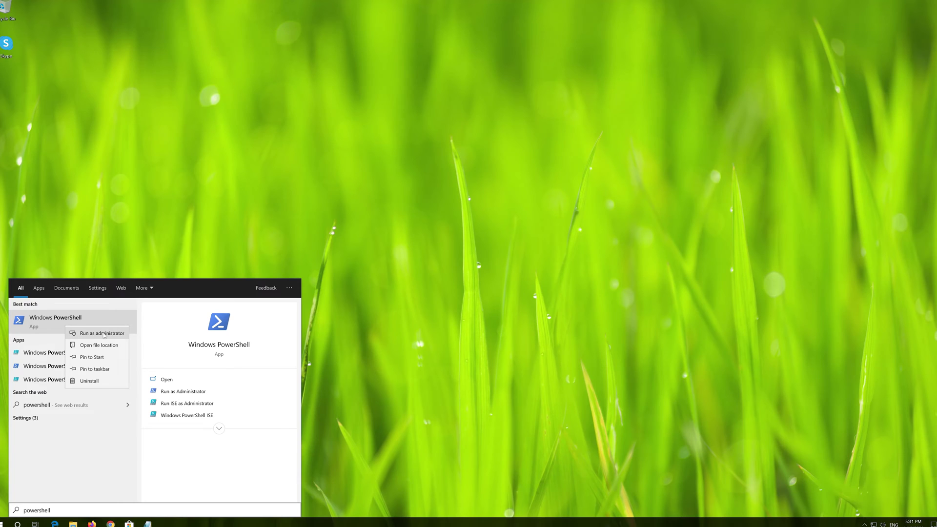
click(102, 333)
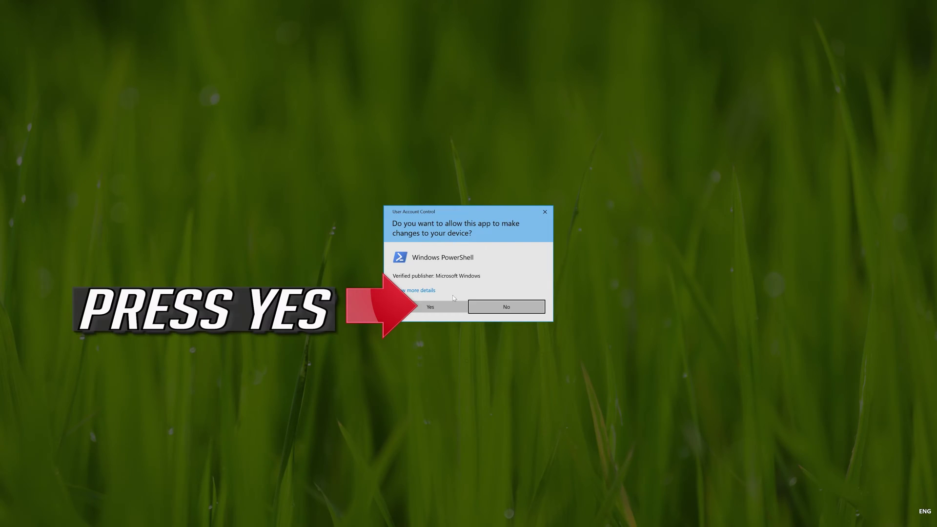
click(431, 311)
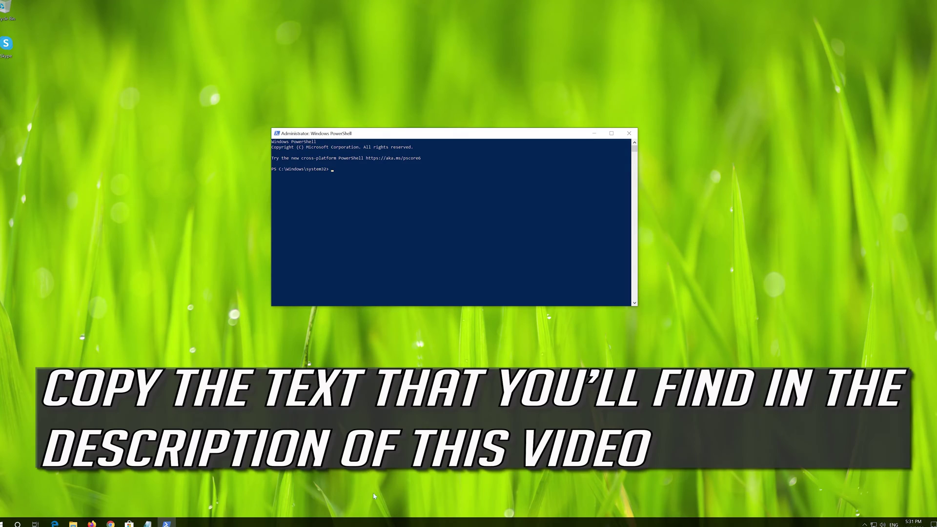
Step: Select and copy the entire app re-registration script in Notepad
click(148, 524)
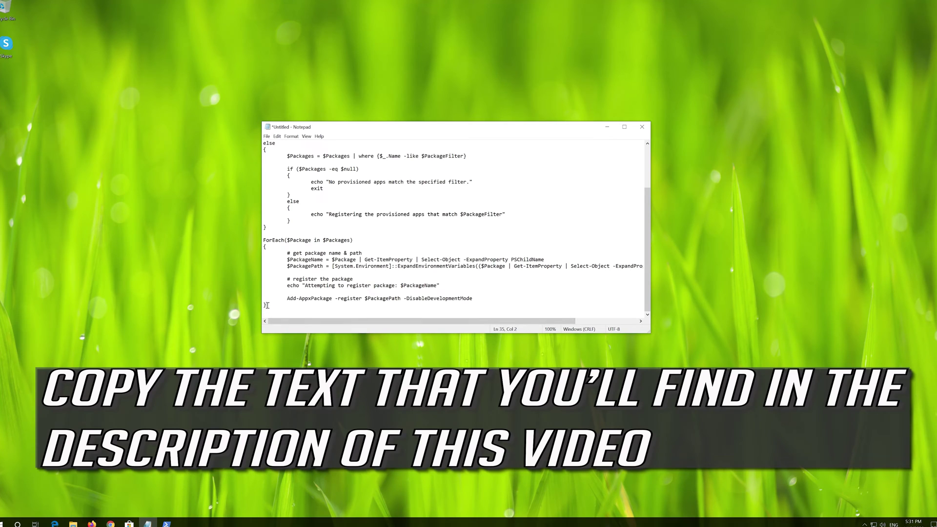
drag(264, 312, 240, 145)
scroll(262, 293, up, 3)
right_click(355, 155)
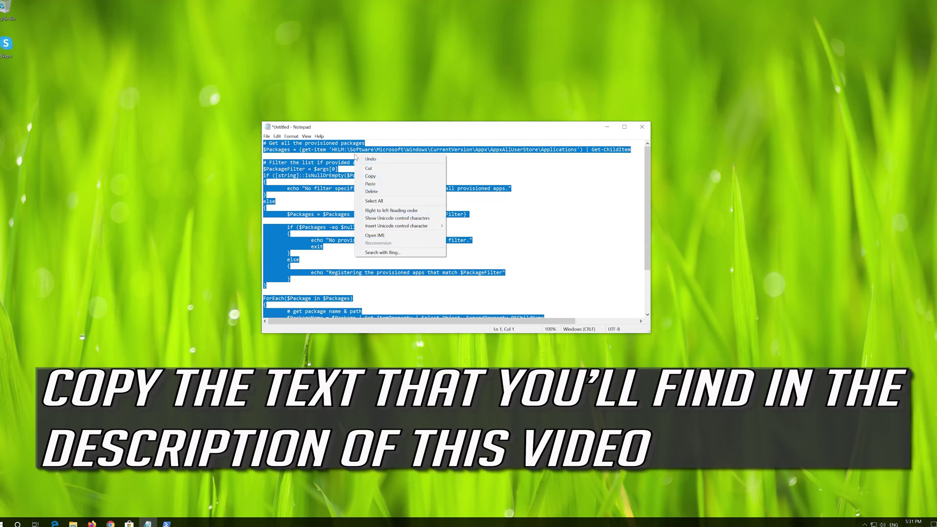
click(370, 177)
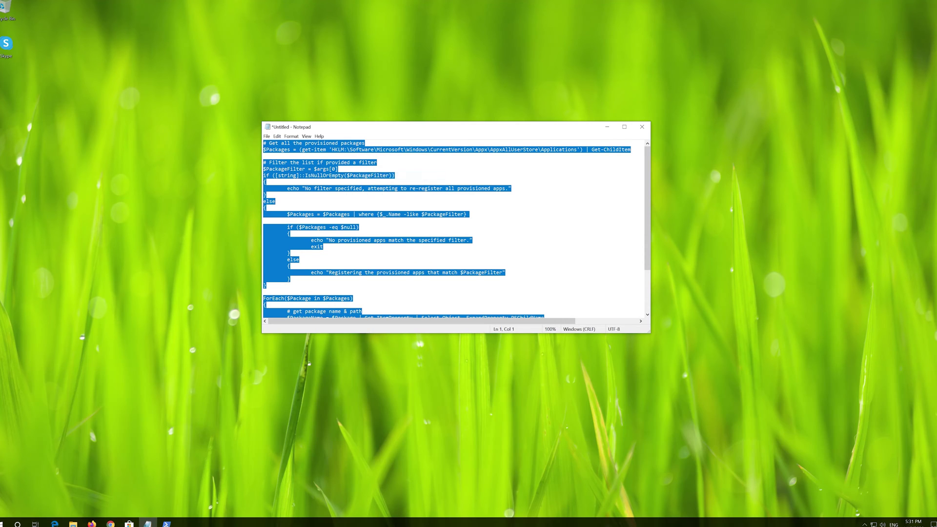
Step: Paste the re-registration script into the admin PowerShell console and run it
click(610, 128)
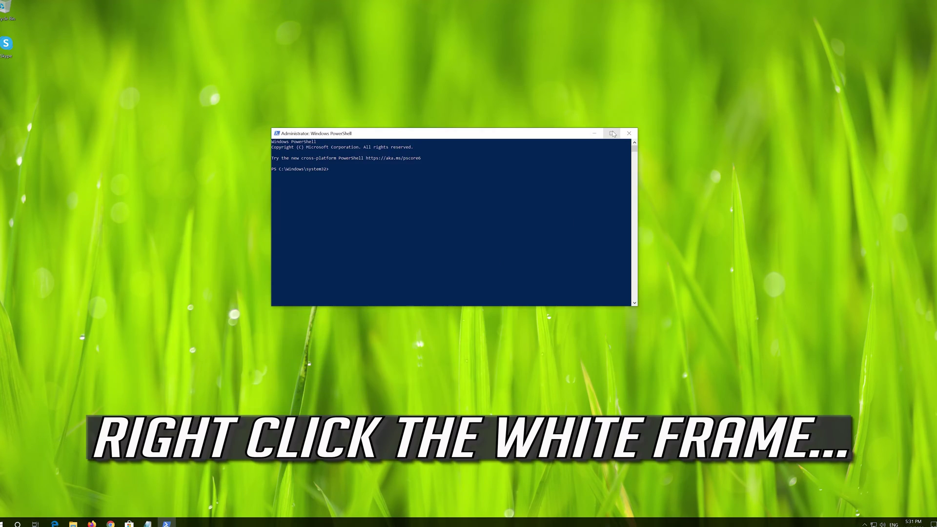
right_click(438, 134)
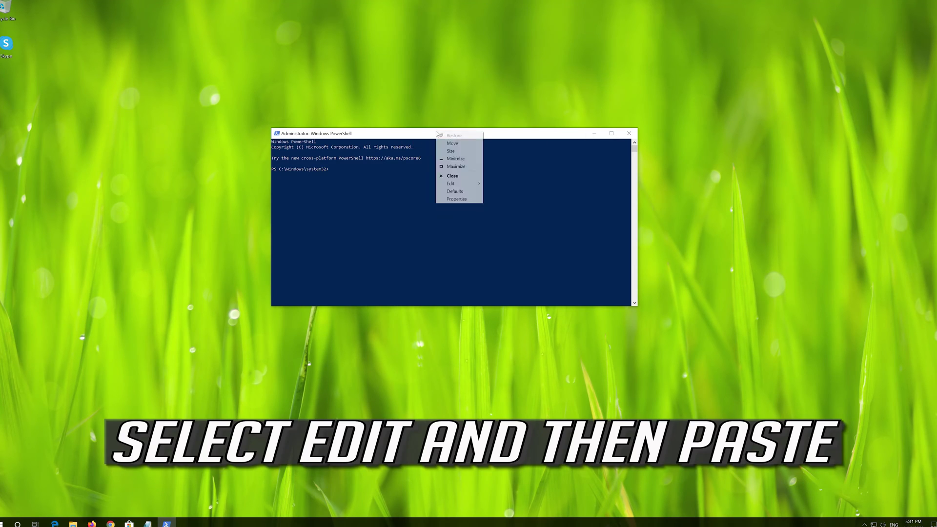
click(449, 184)
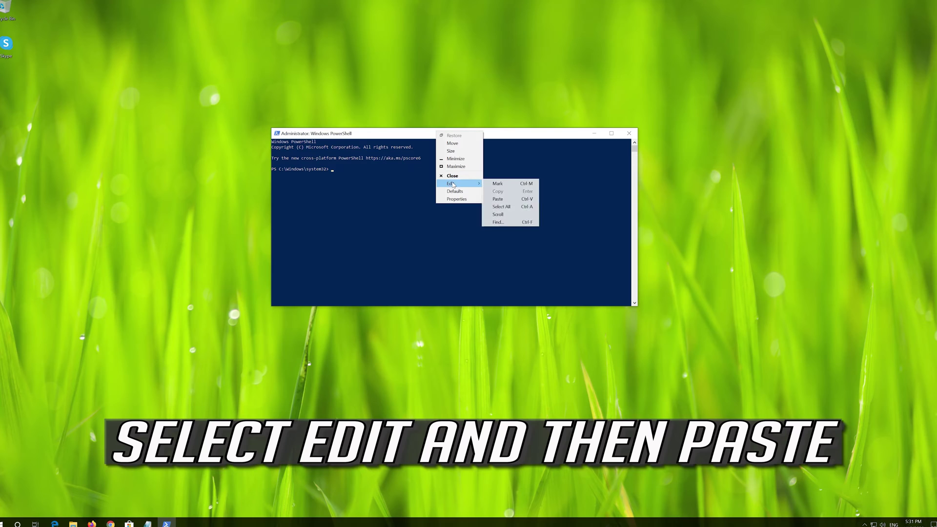
click(516, 199)
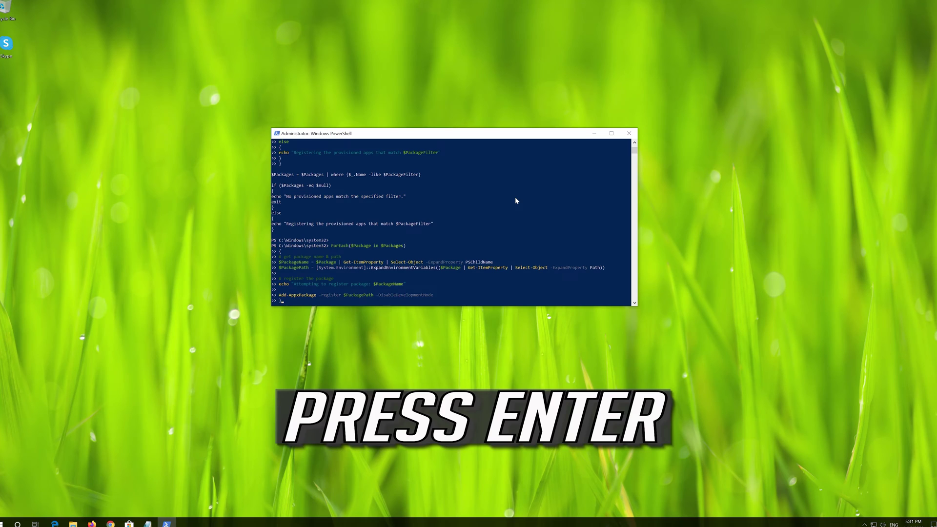
key(Return)
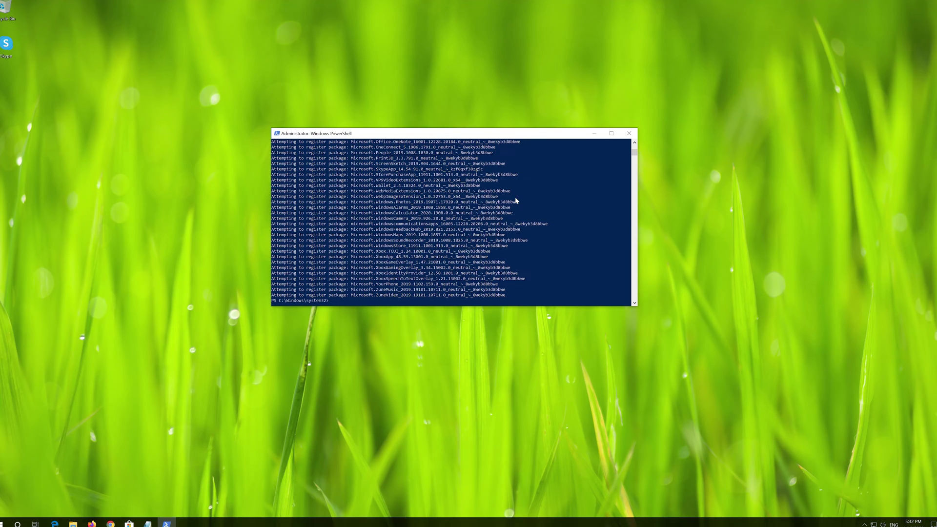
Step: Exit the PowerShell session and restart the PC from the Start menu
text(exit)
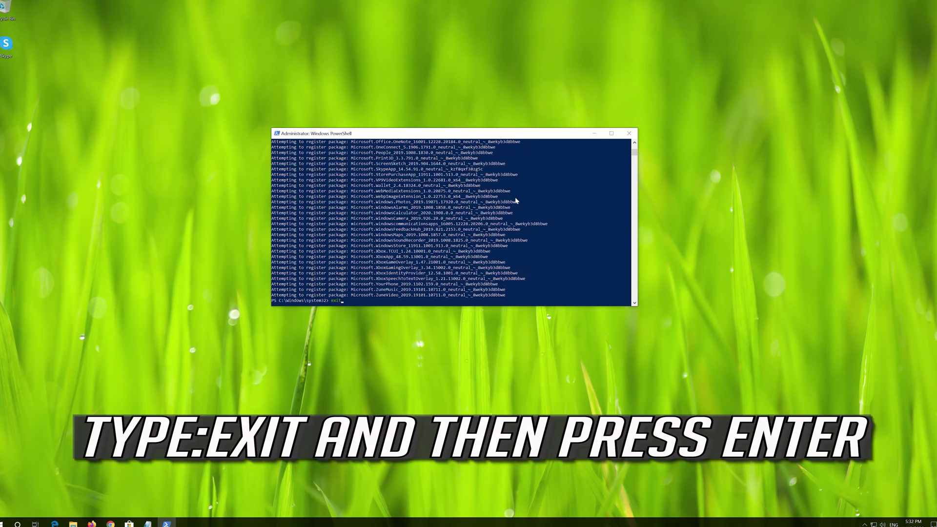
key(Return)
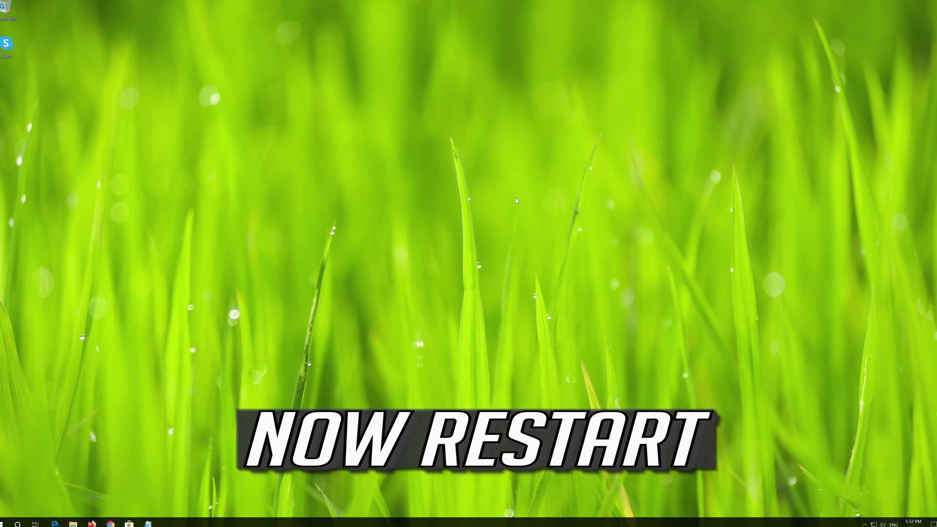
click(2, 524)
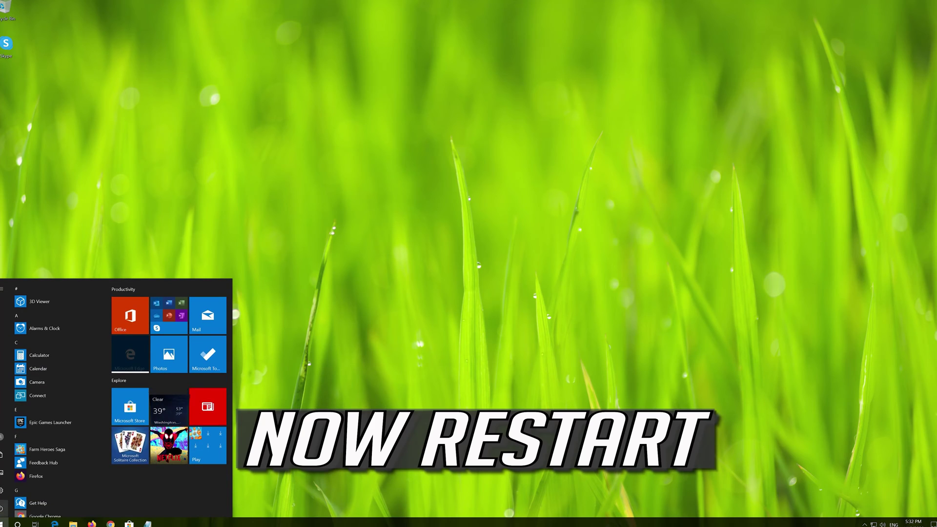
mouse_move(3, 509)
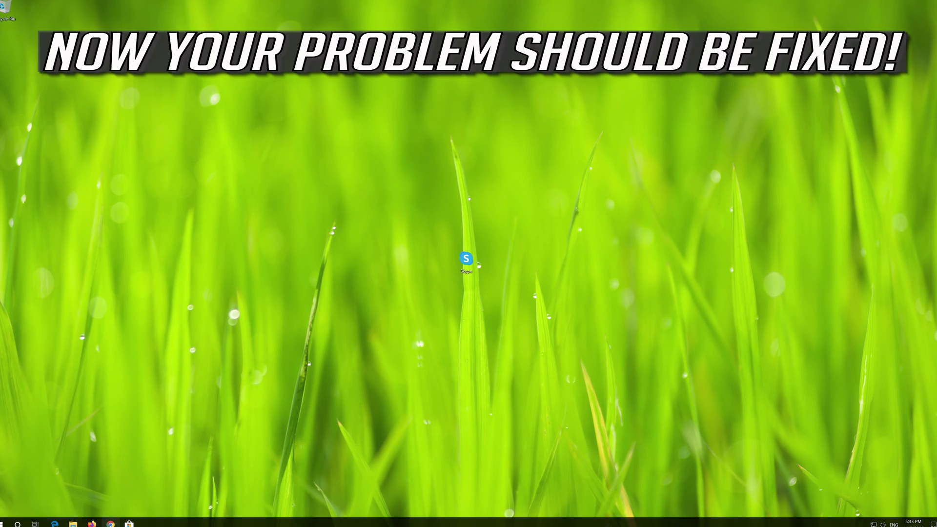
Step: Run wsreset from the Start search to reset the Microsoft Store
click(129, 523)
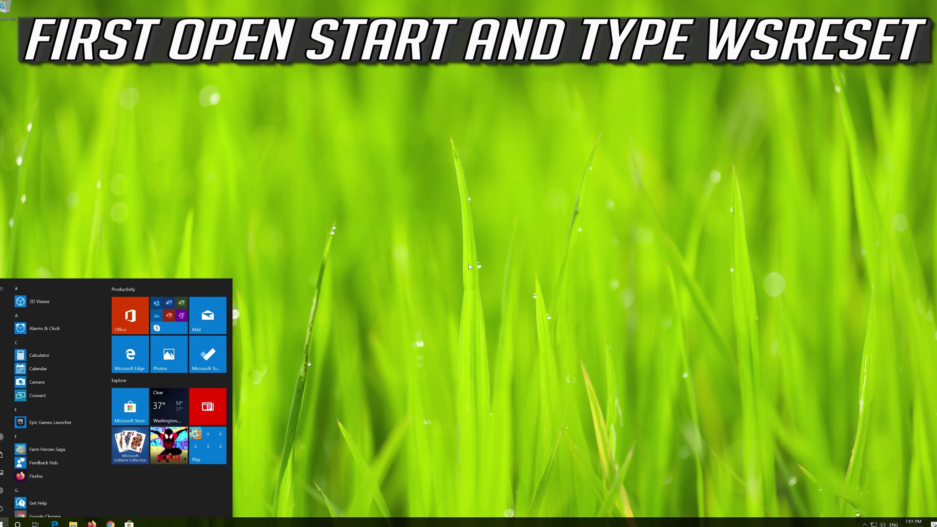
text(wsreset)
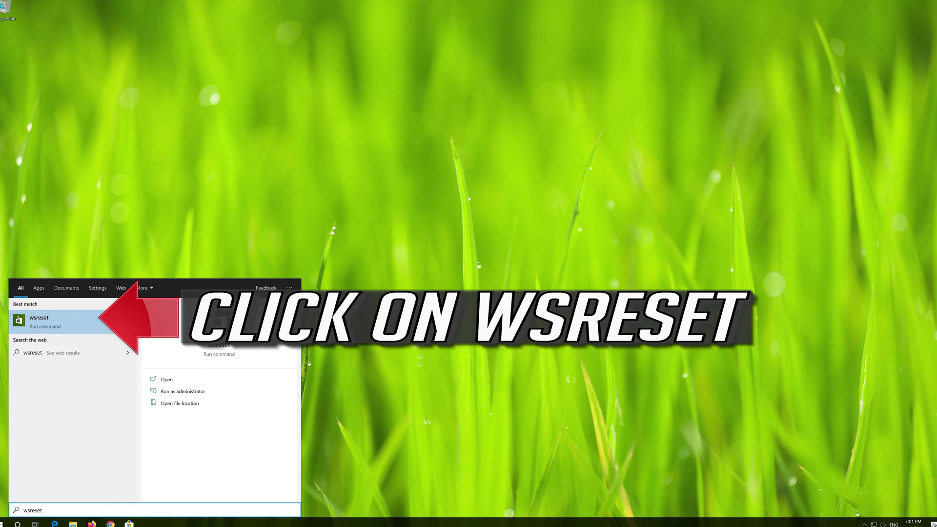
click(71, 331)
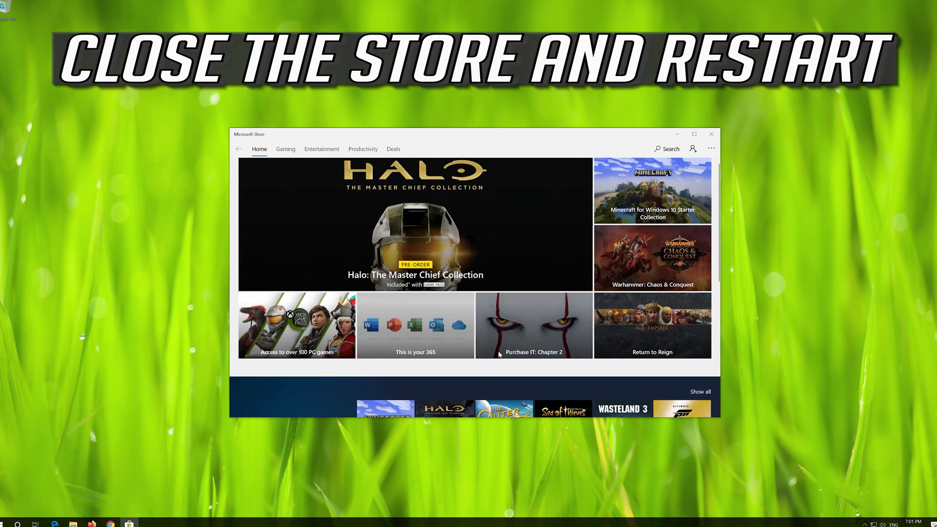
Step: Close the Microsoft Store window and restart Windows from Start
click(711, 139)
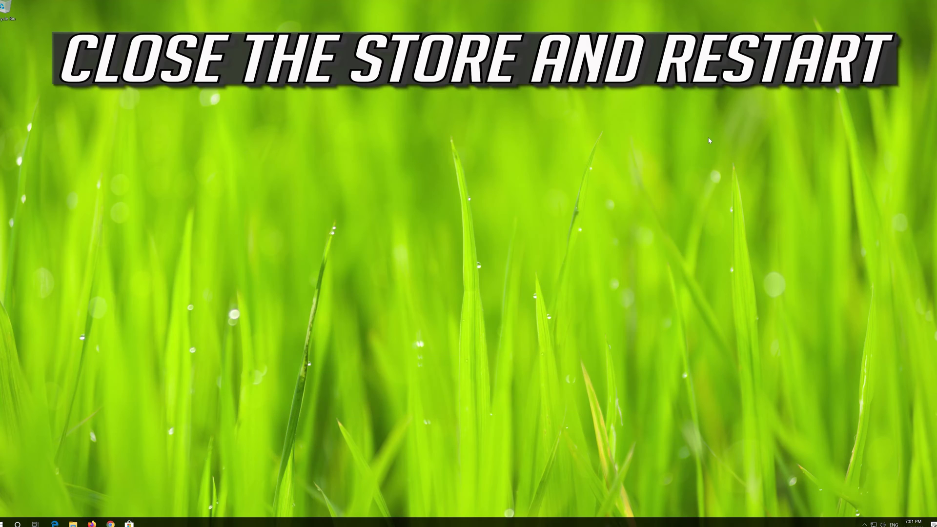
click(4, 522)
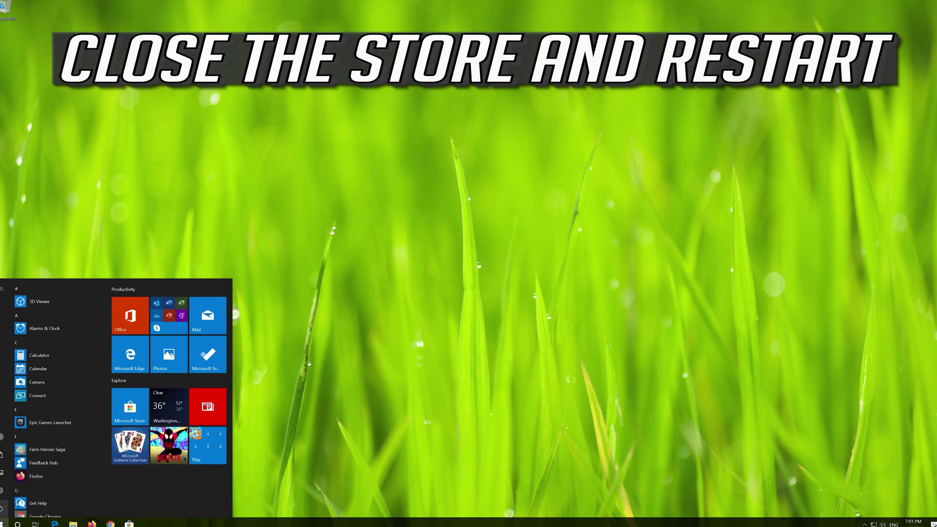
click(1, 507)
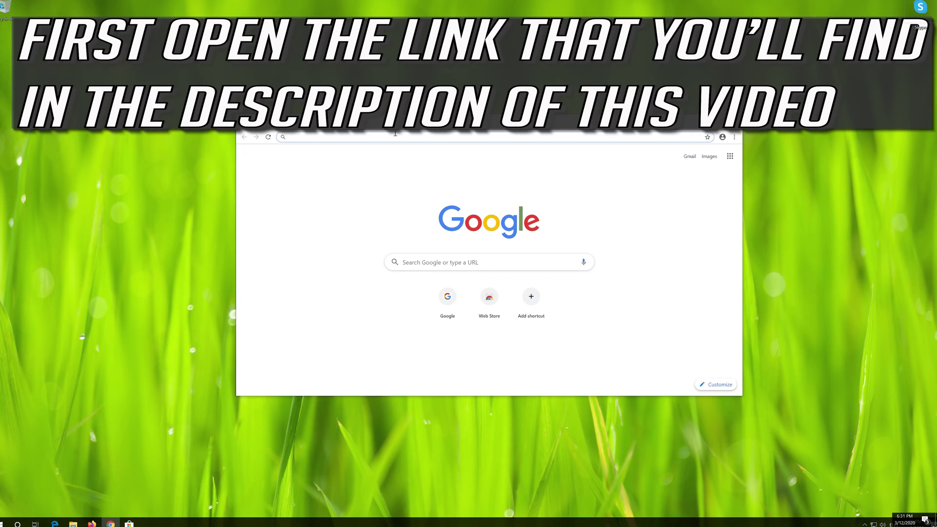
Step: Download the Media Creation Tool from the Download Windows 10 page, then close Chrome
key(ctrl+v)
key(Return)
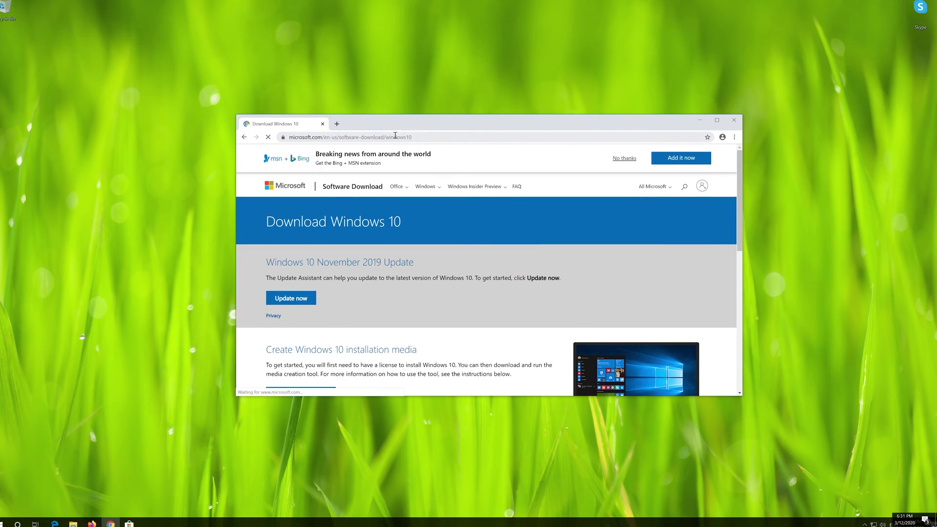
scroll(488, 270, down, 1)
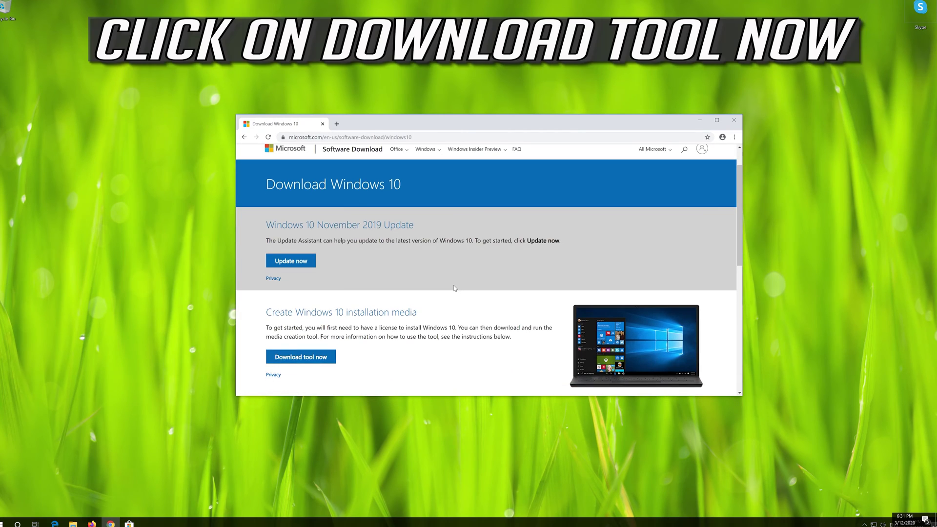
click(319, 358)
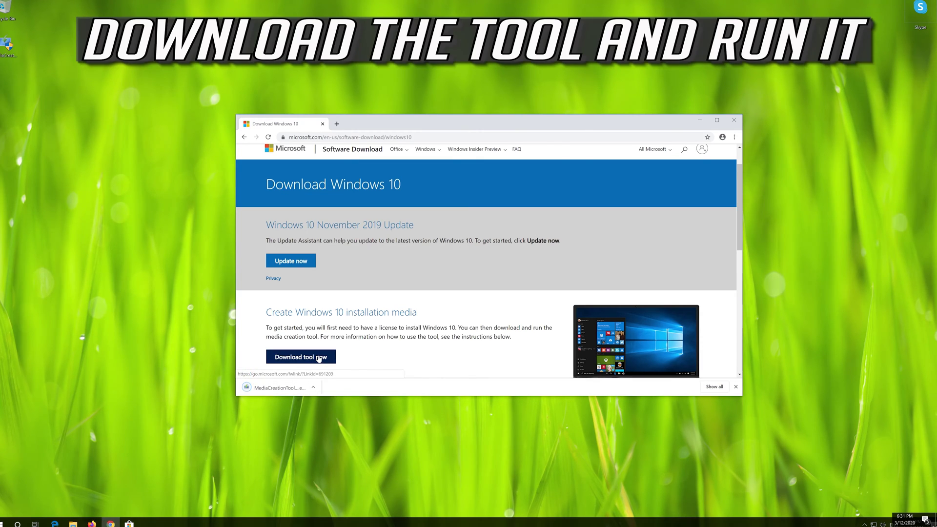
click(735, 123)
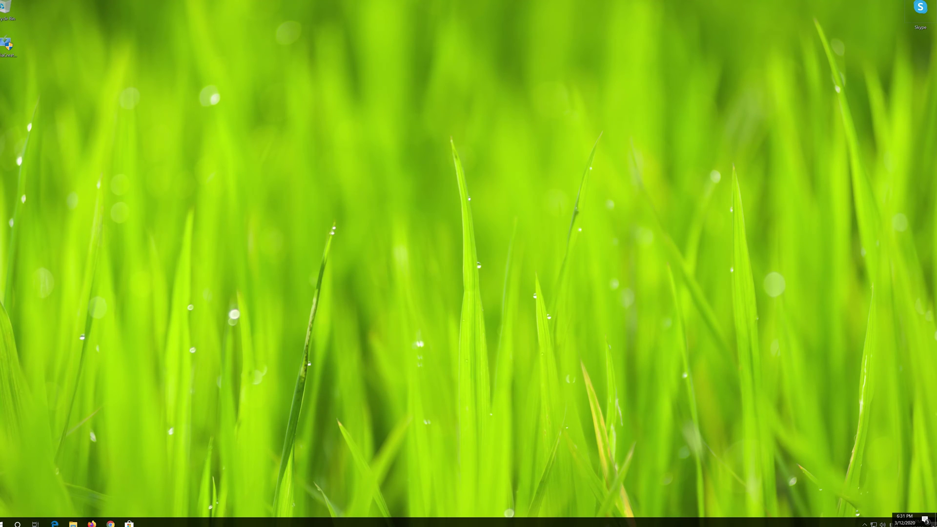
Step: Run MediaCreationTool as administrator, accept its license terms, and choose Upgrade this PC now
double_click(15, 57)
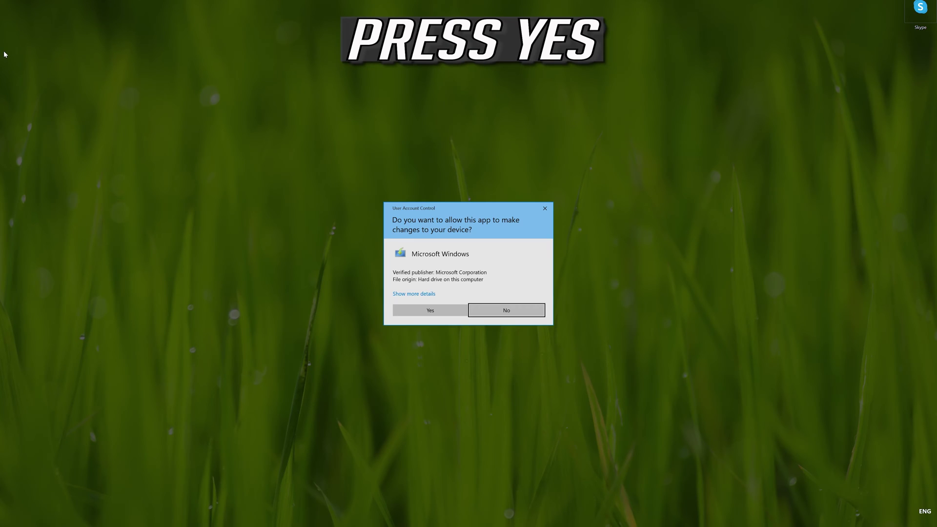
click(430, 311)
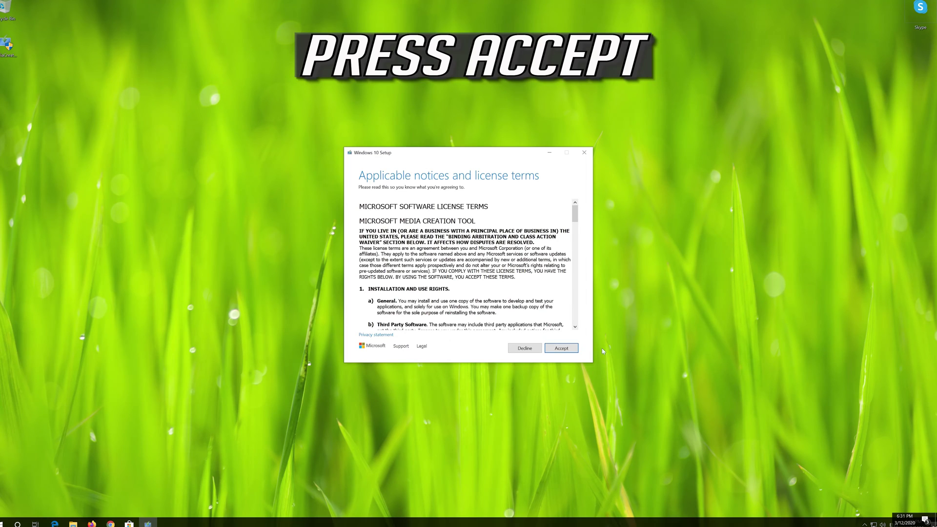
click(574, 347)
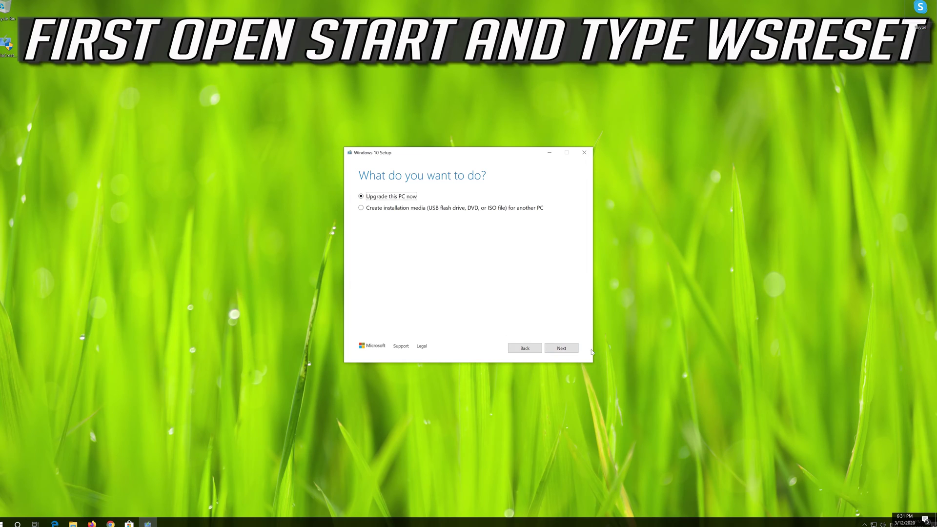
click(560, 352)
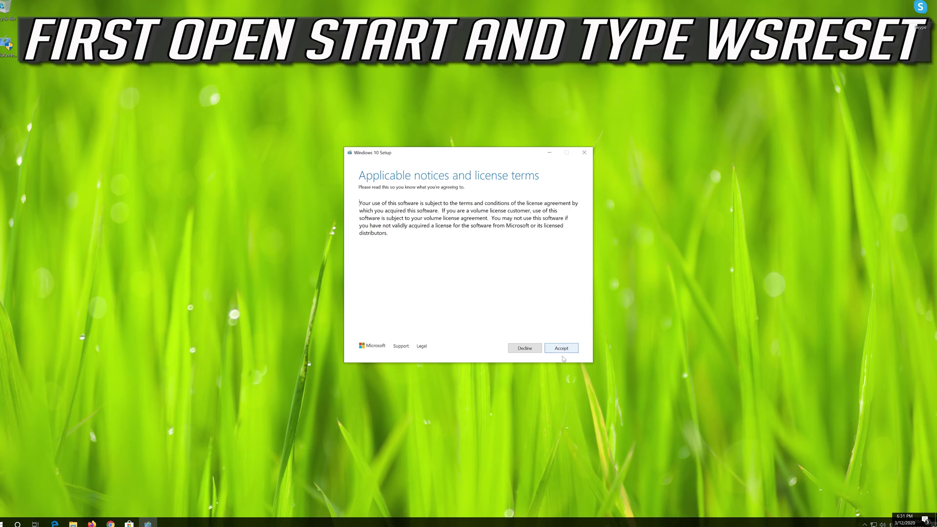
Step: Accept the license terms and start installing Windows 10 Pro, keeping personal files and apps
click(561, 348)
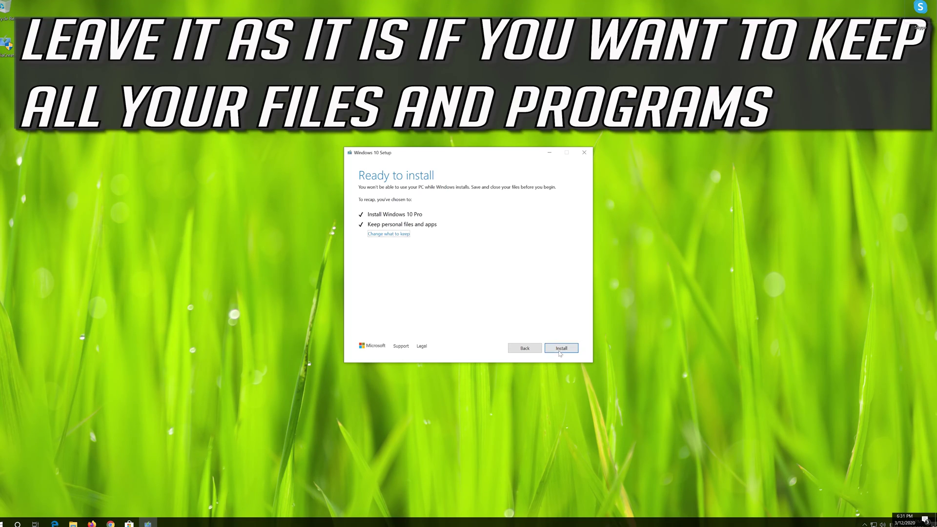
click(561, 349)
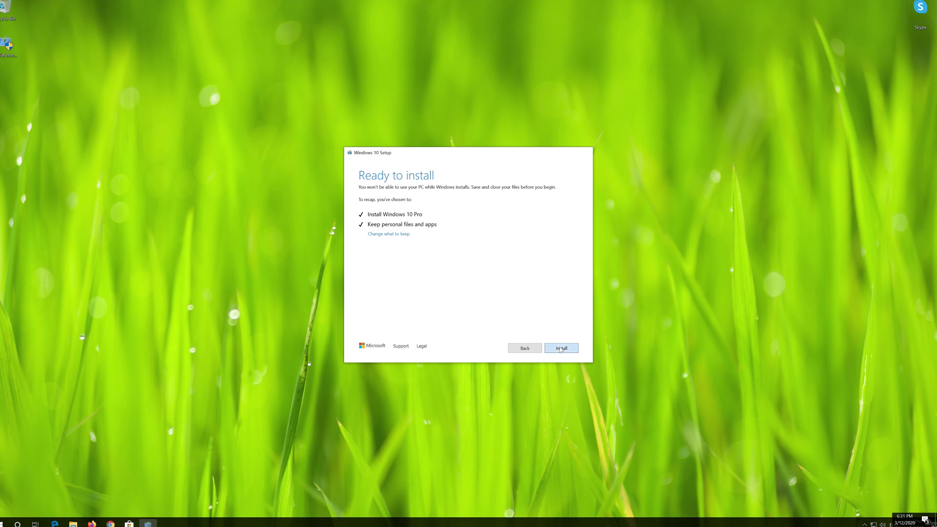